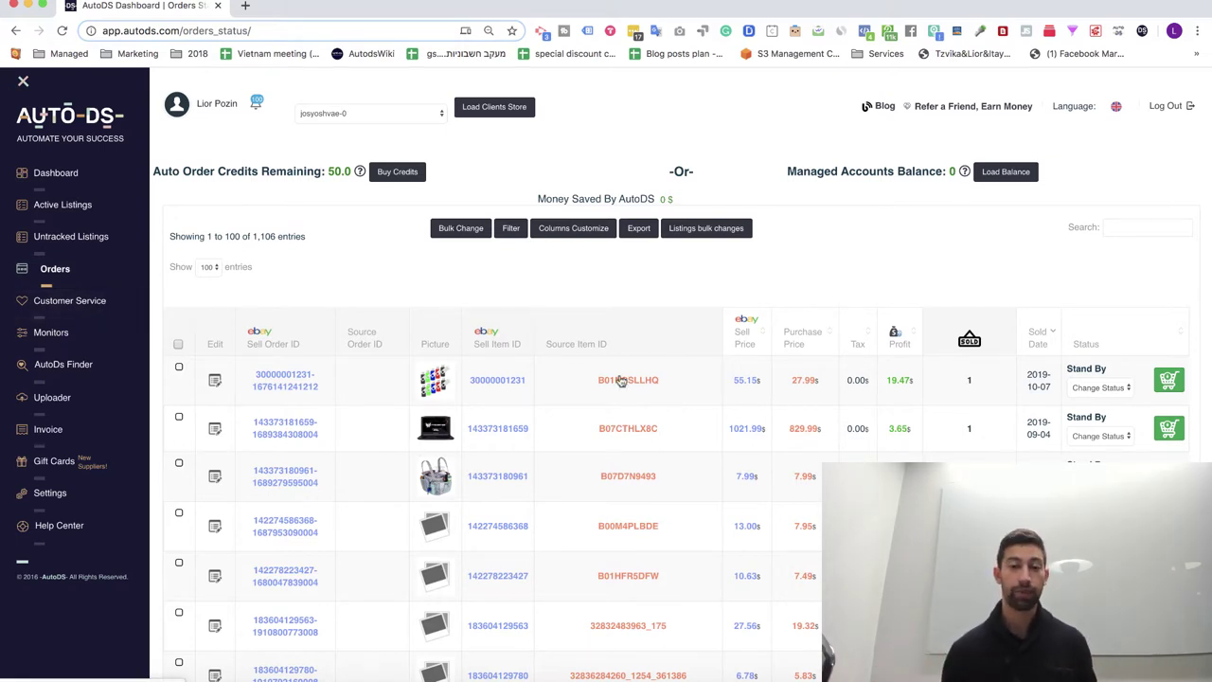
- Open the Amazon source product page for item B01NCSLLHQ from the first order in the list
drag(658, 405, 570, 370)
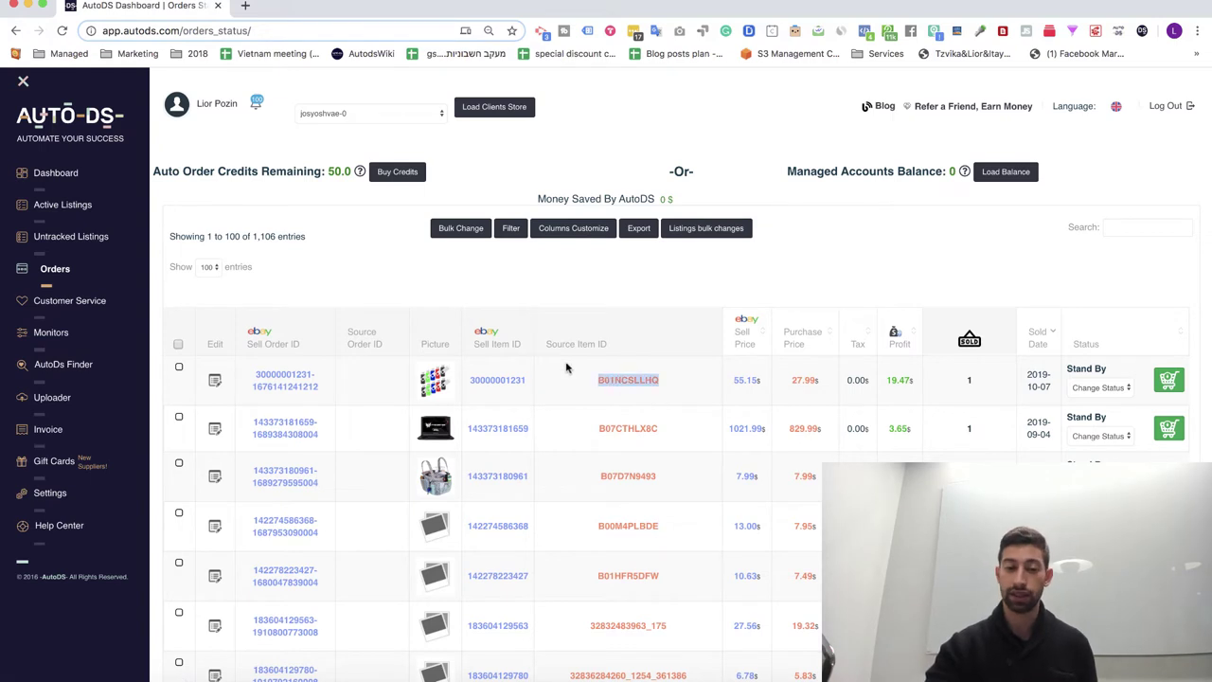
click(638, 302)
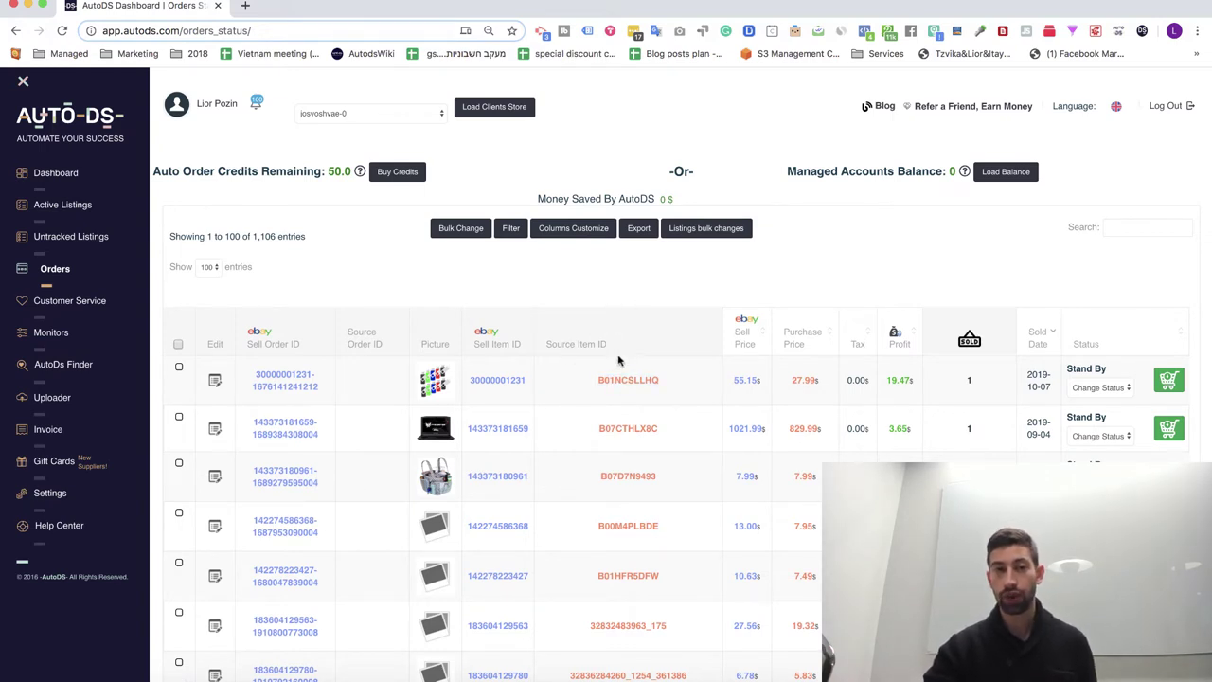
click(617, 381)
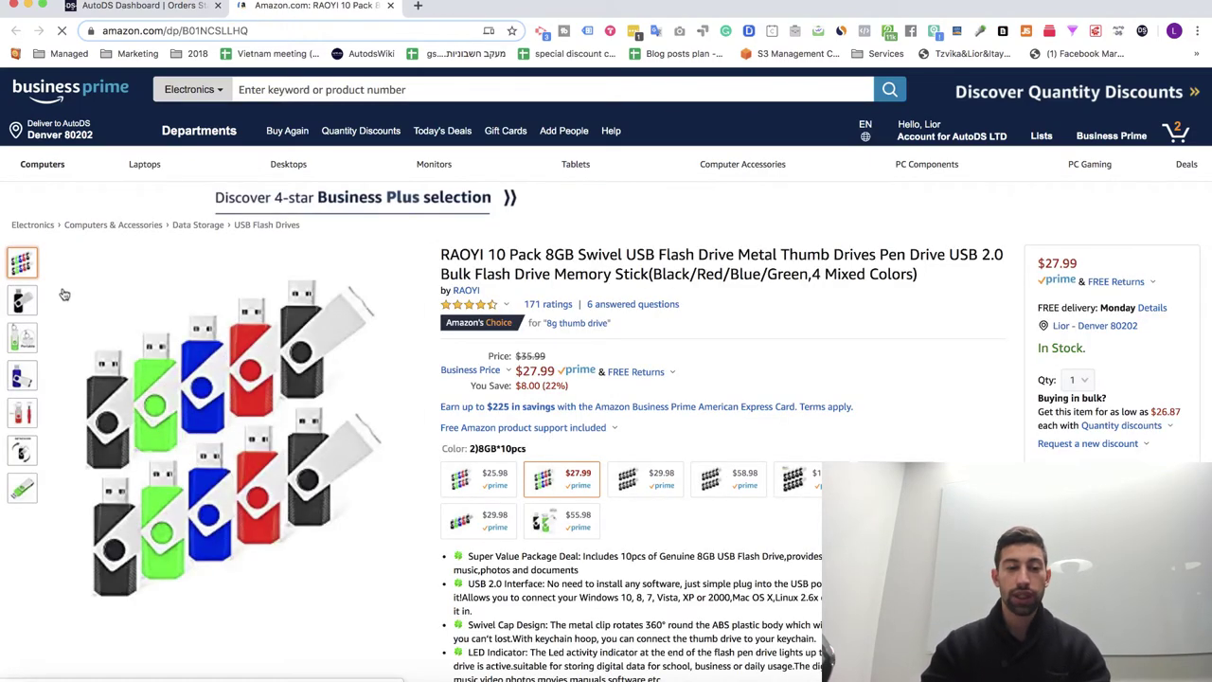
mouse_move(416, 290)
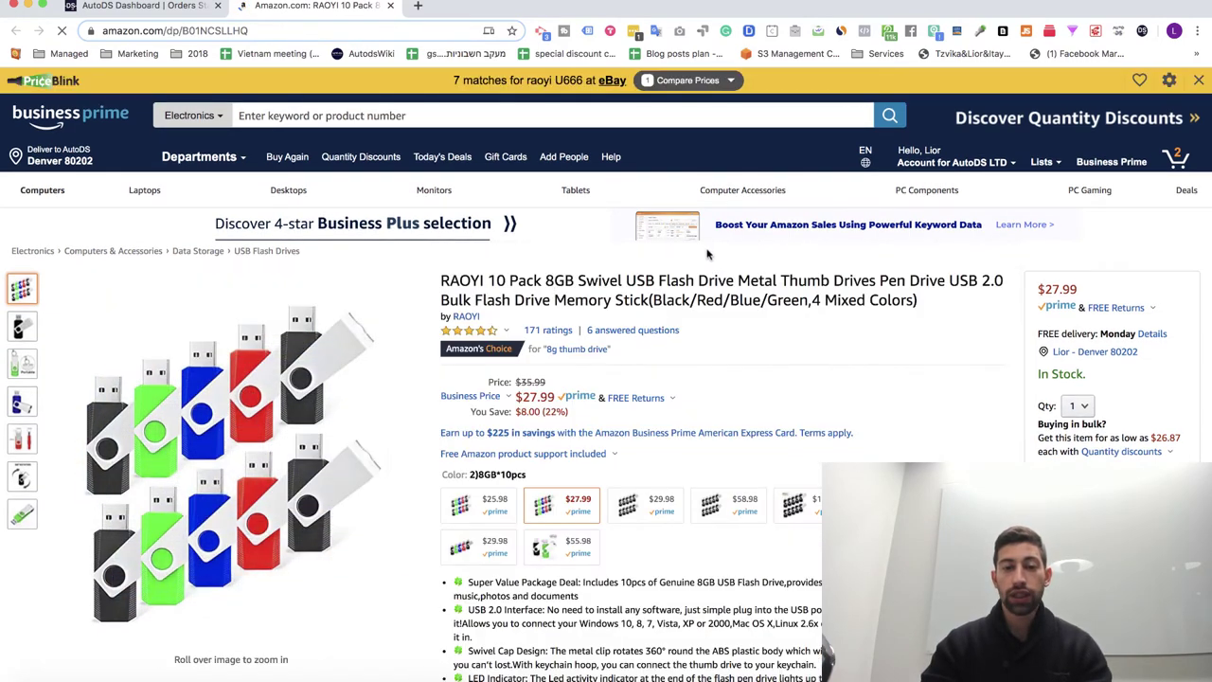
- Copy the words "USB Flash Drive" from the Amazon product title
drag(628, 281, 739, 284)
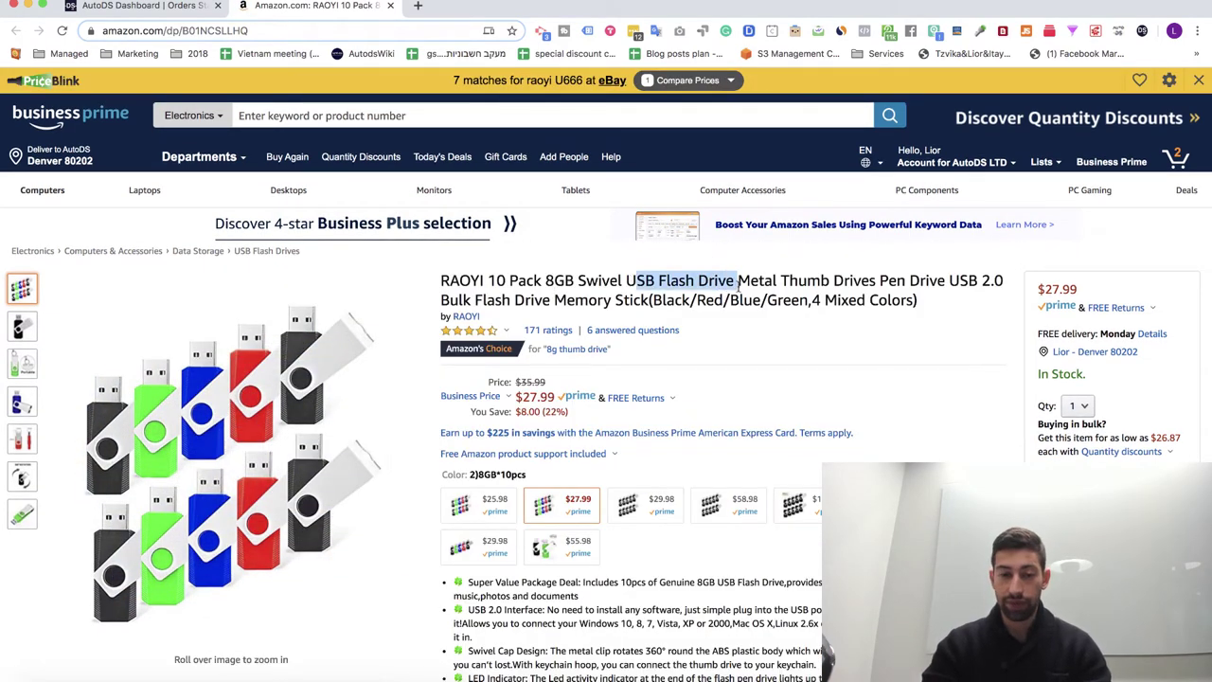
click(738, 285)
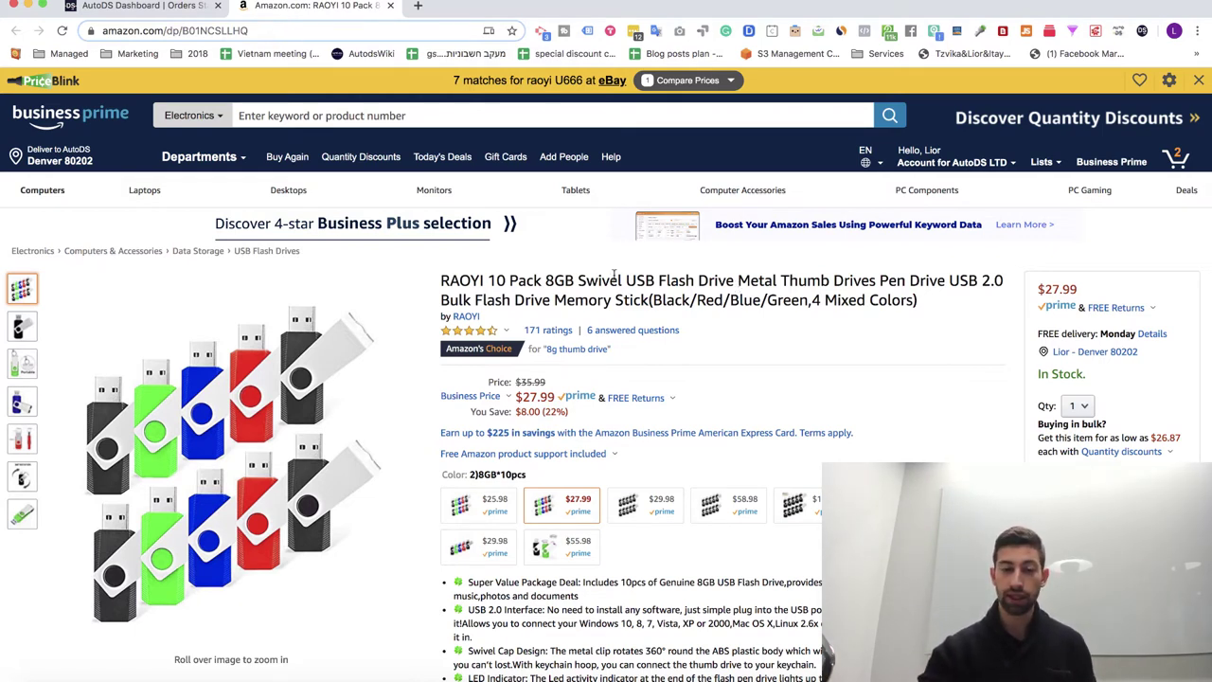
drag(630, 277, 735, 281)
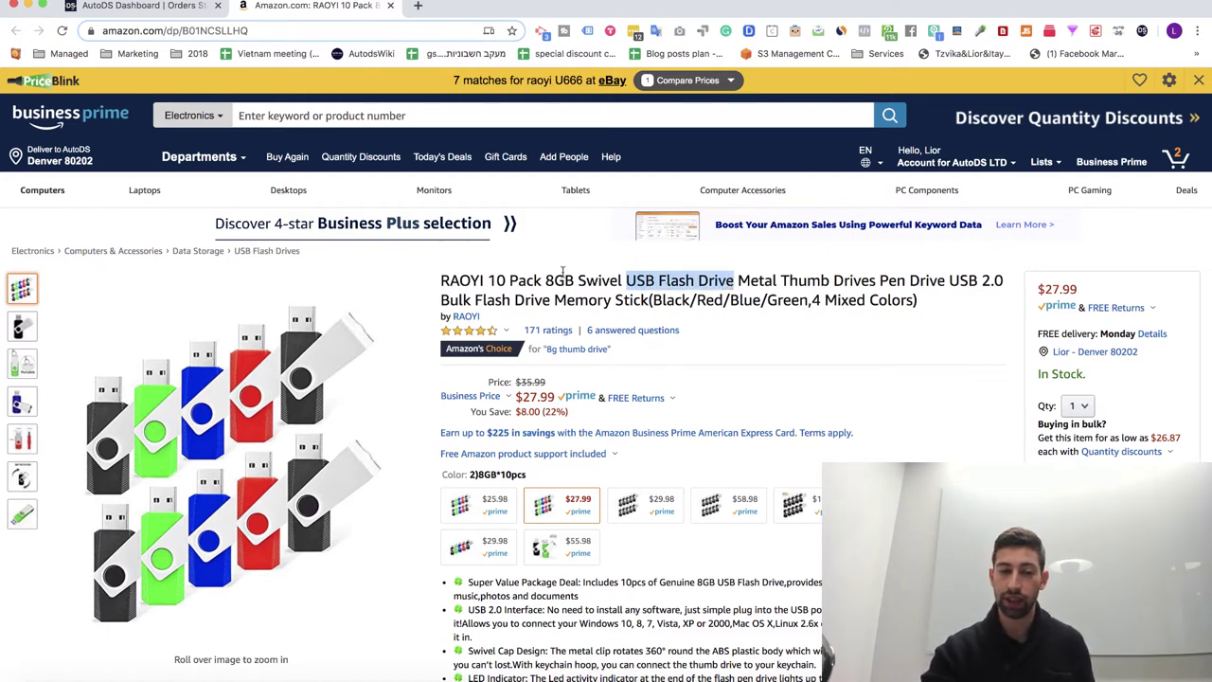
click(632, 282)
drag(626, 281, 735, 282)
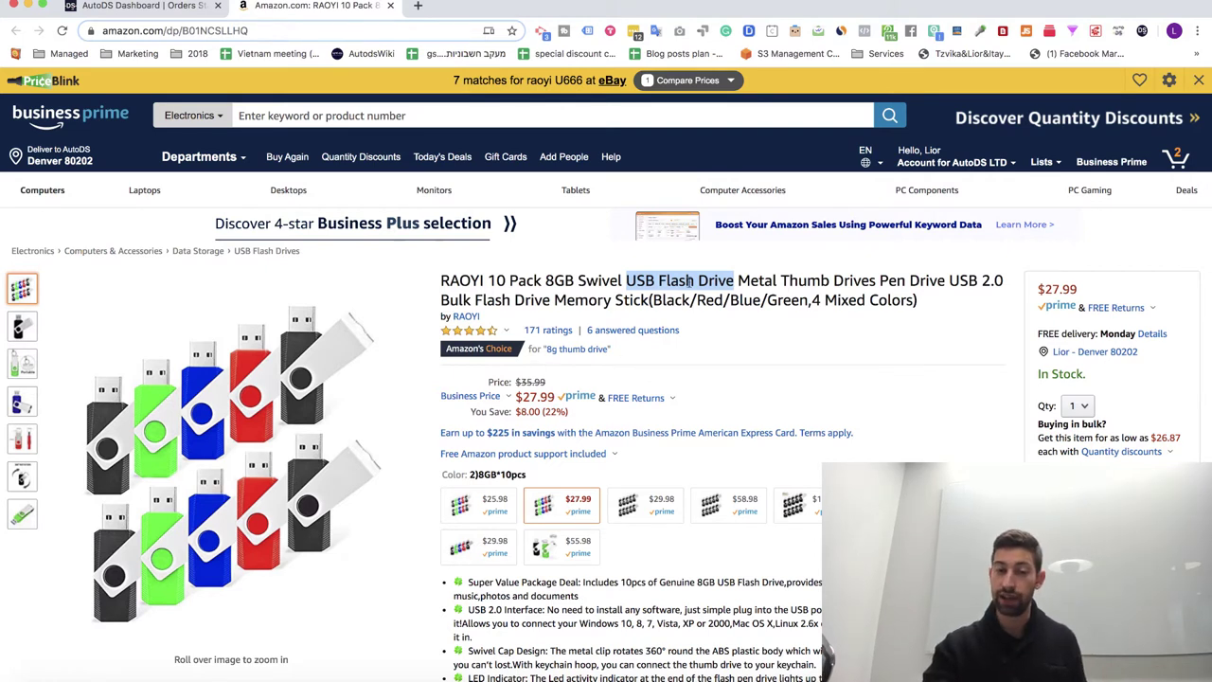
click(735, 280)
drag(736, 279, 617, 281)
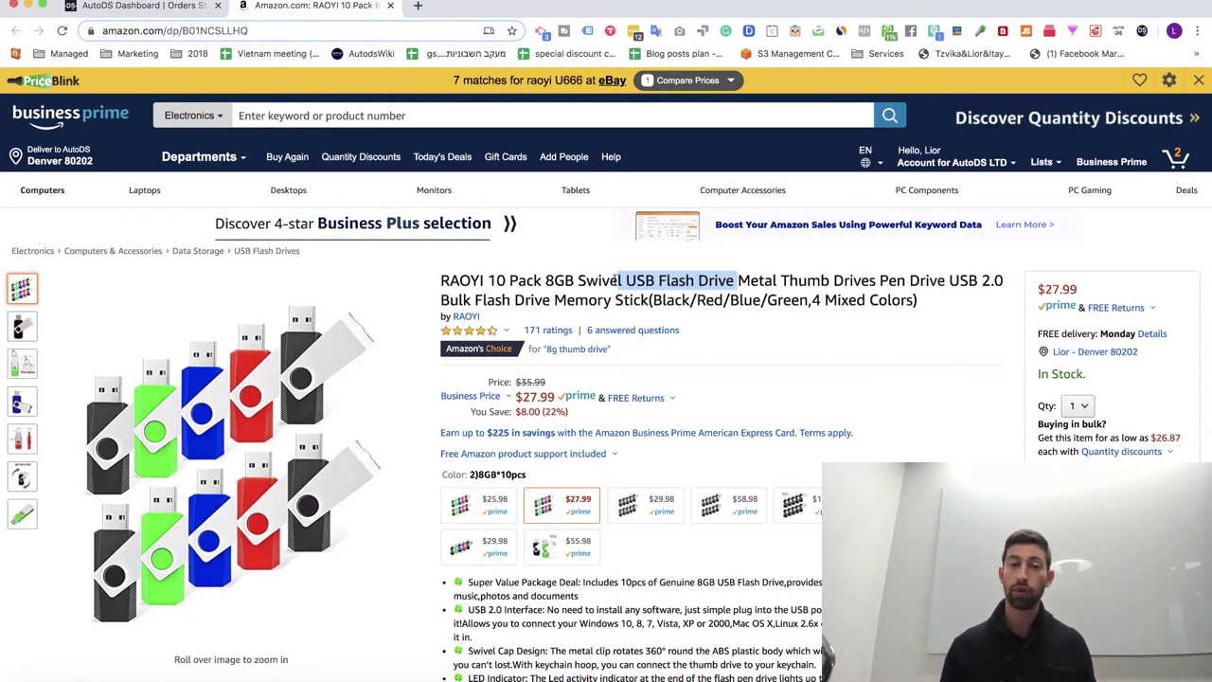
drag(625, 281, 737, 280)
key(super+c)
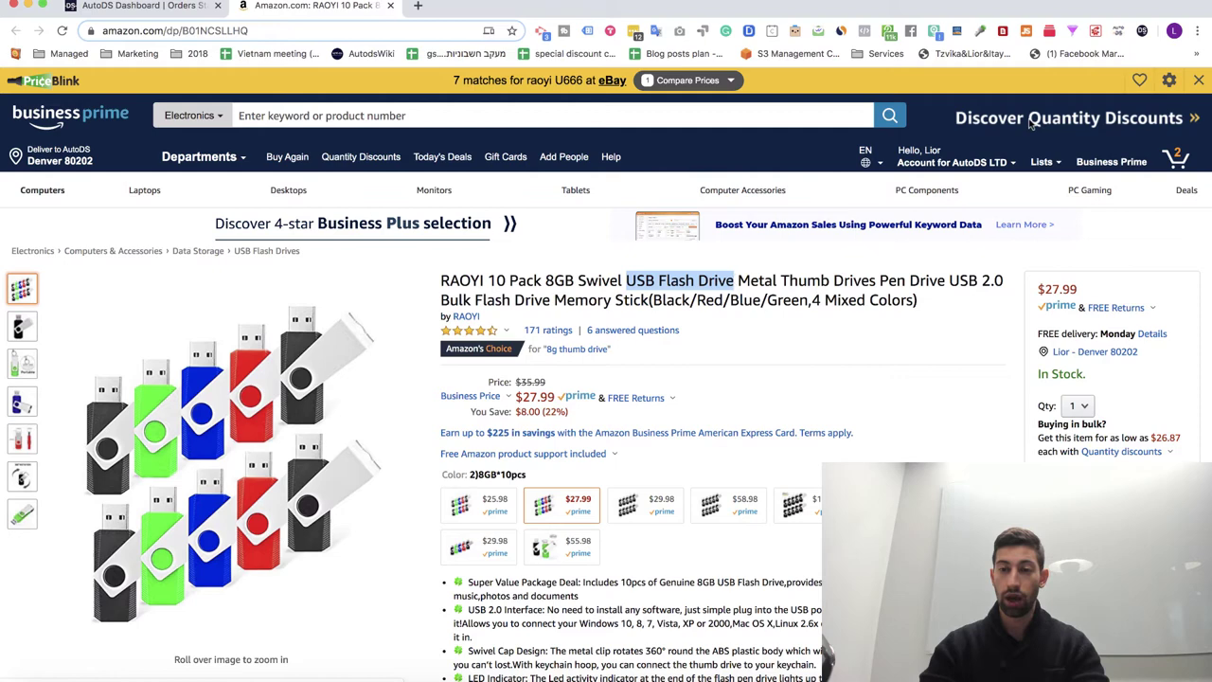
- Open the AutoDS supplier search extension and replace its search term with the copied "USB Flash Drive"
click(1142, 31)
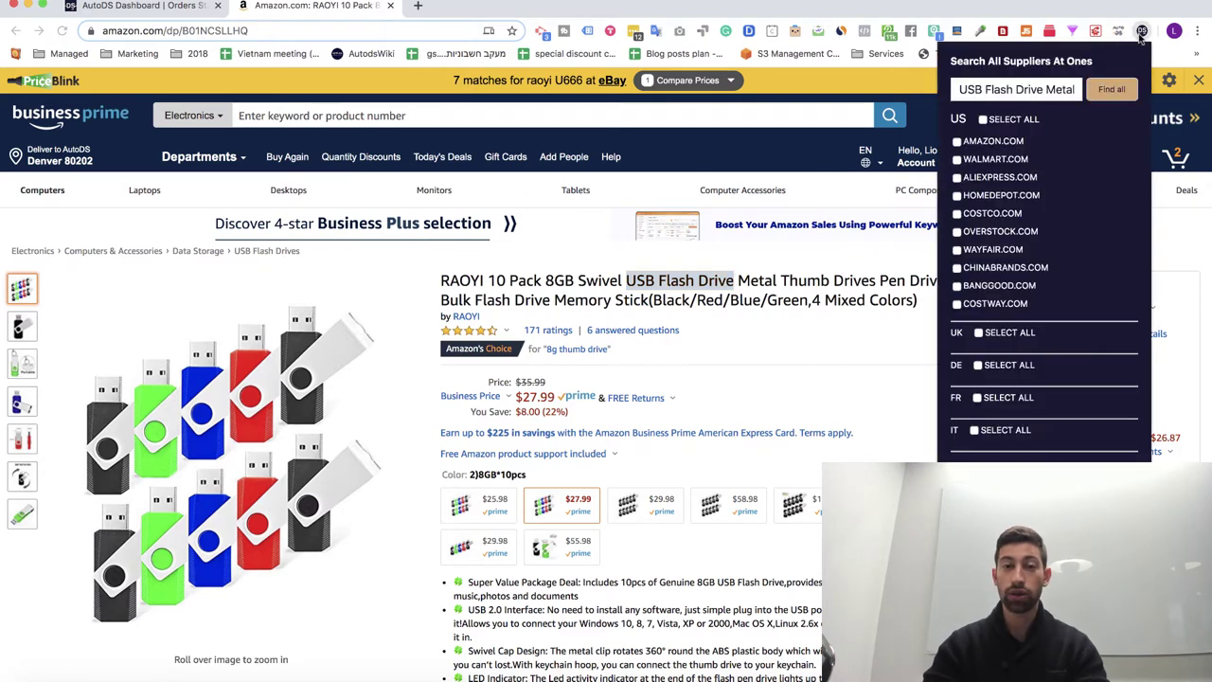
triple_click(1042, 90)
key(super+v)
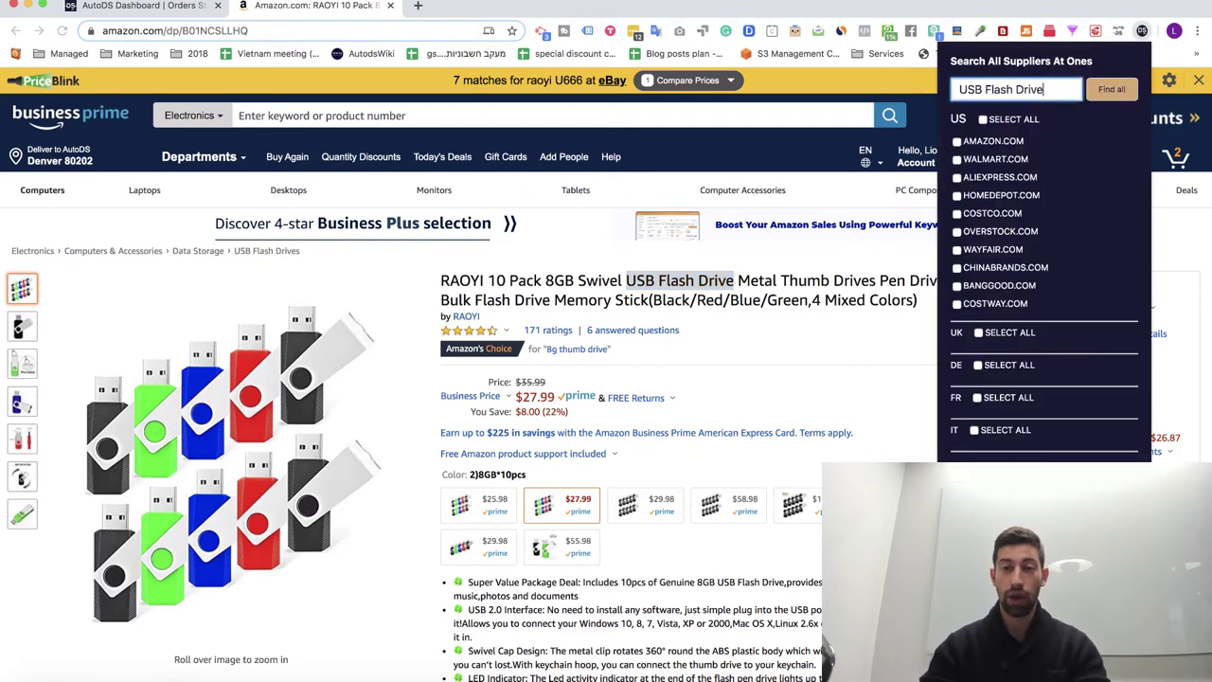
triple_click(1041, 93)
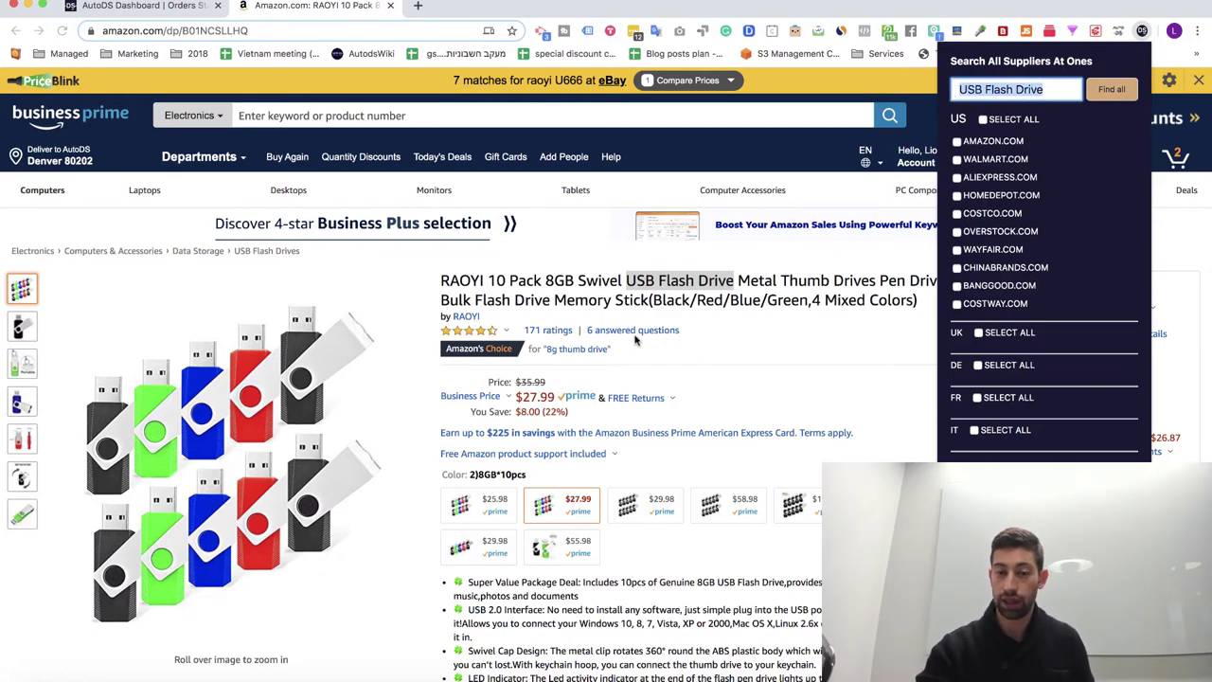
scroll(716, 295, down, 1)
scroll(716, 295, up, 1)
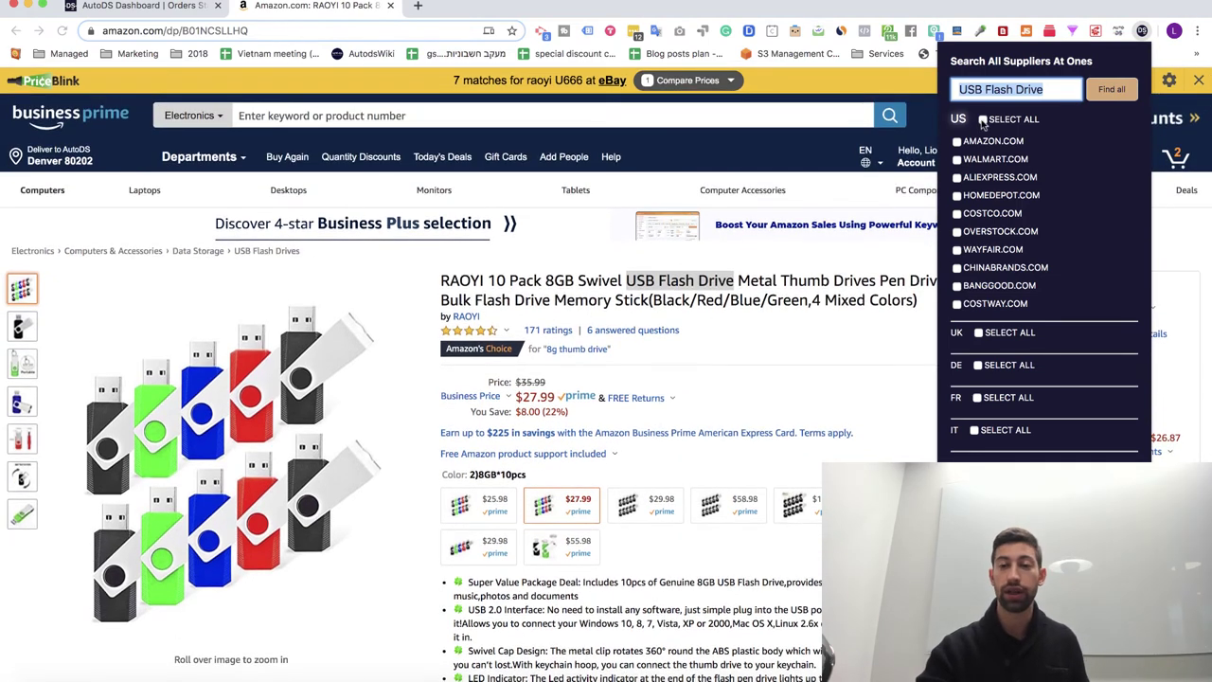
- Select all US suppliers except Costway.com and run the product search across them
click(983, 120)
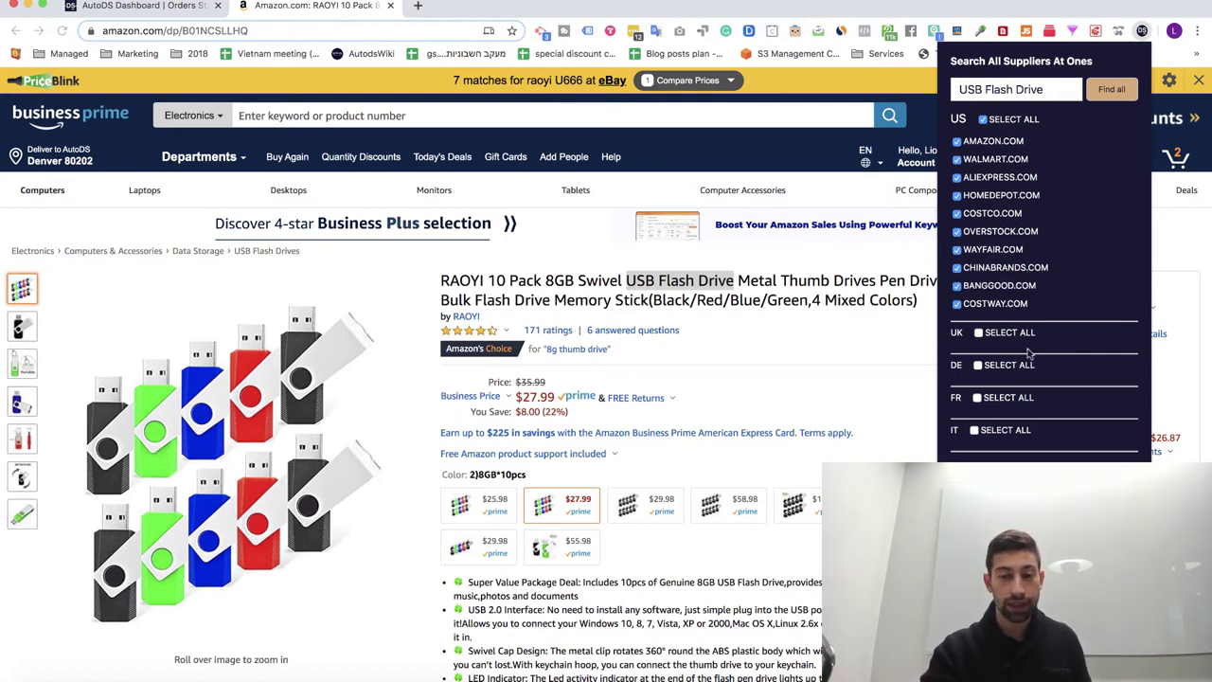
scroll(820, 387, down, 2)
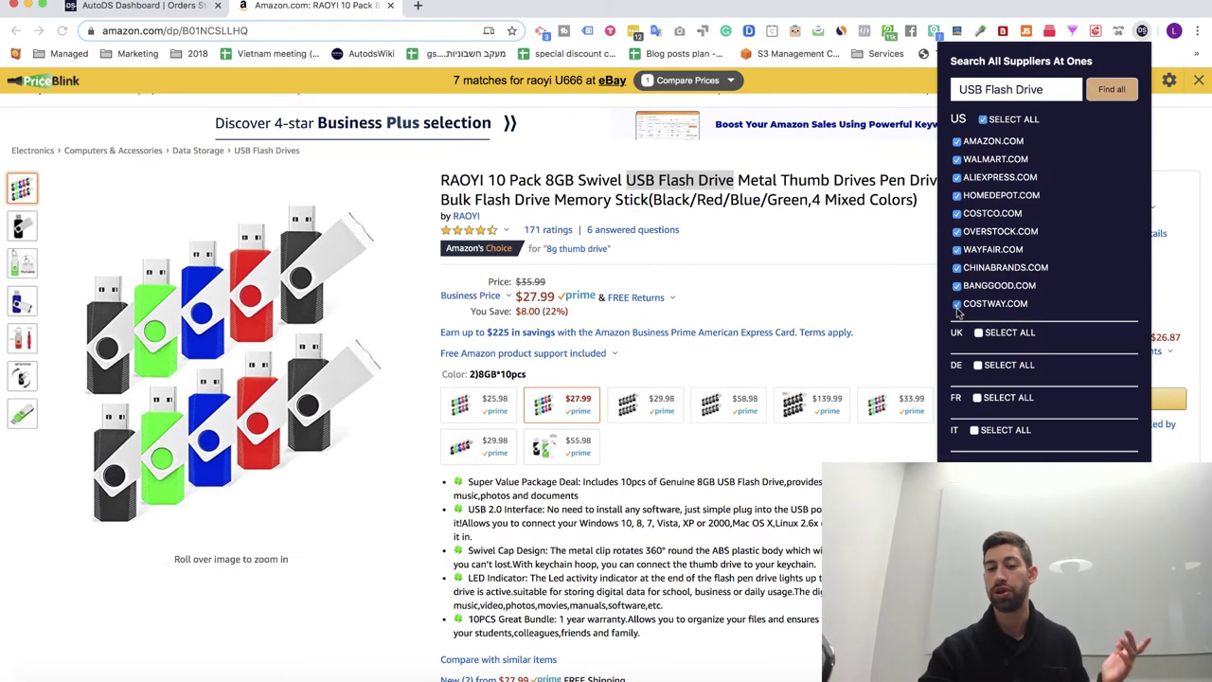
click(957, 307)
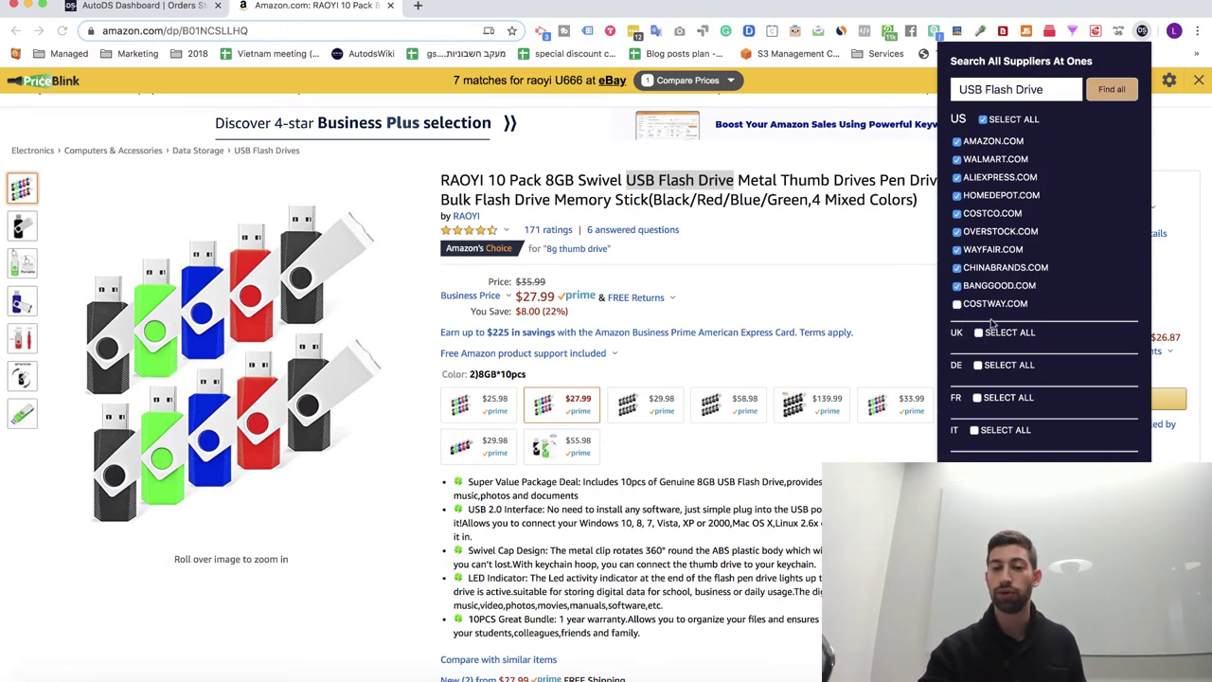
click(1113, 90)
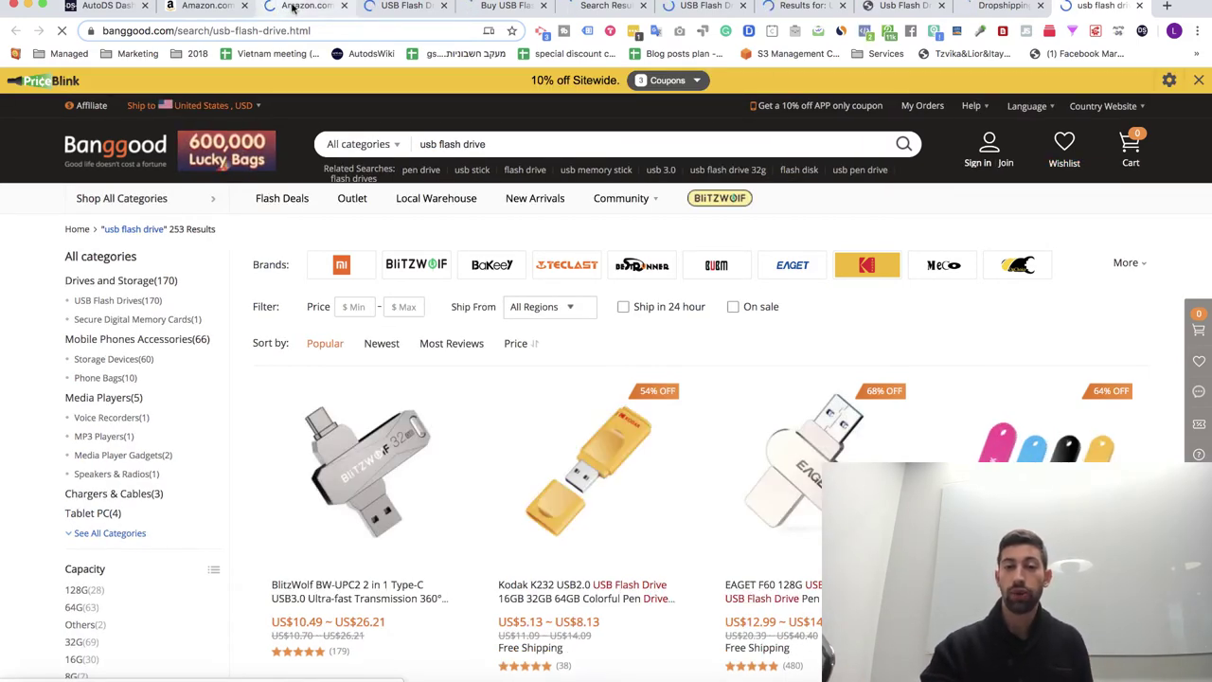
- Examine the Banggood search results for USB flash drives, comparing the listed products and their prices
scroll(814, 254, down, 5)
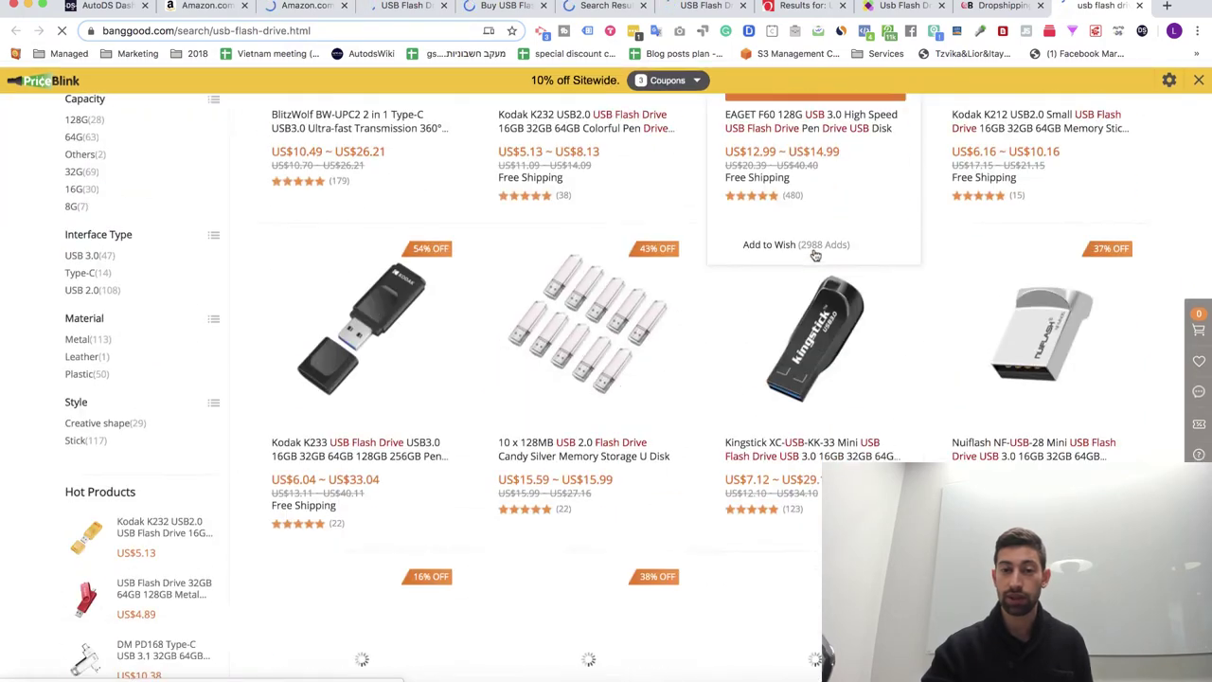
scroll(814, 254, down, 3)
scroll(814, 254, up, 10)
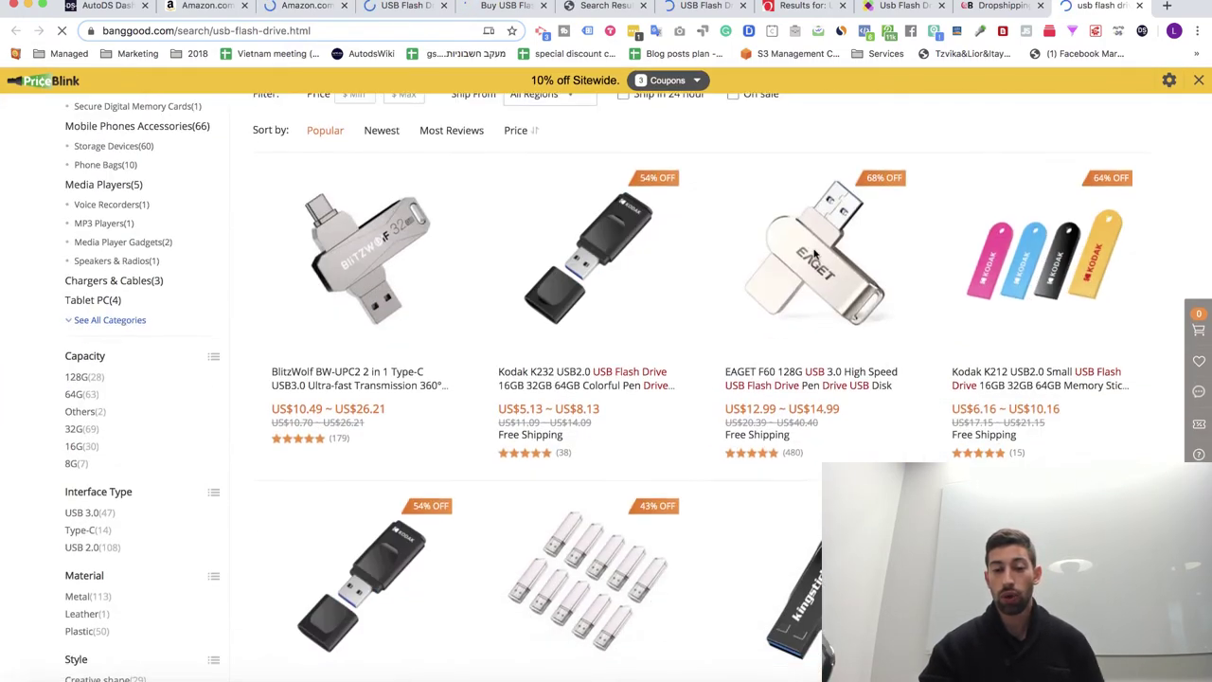
scroll(813, 254, up, 5)
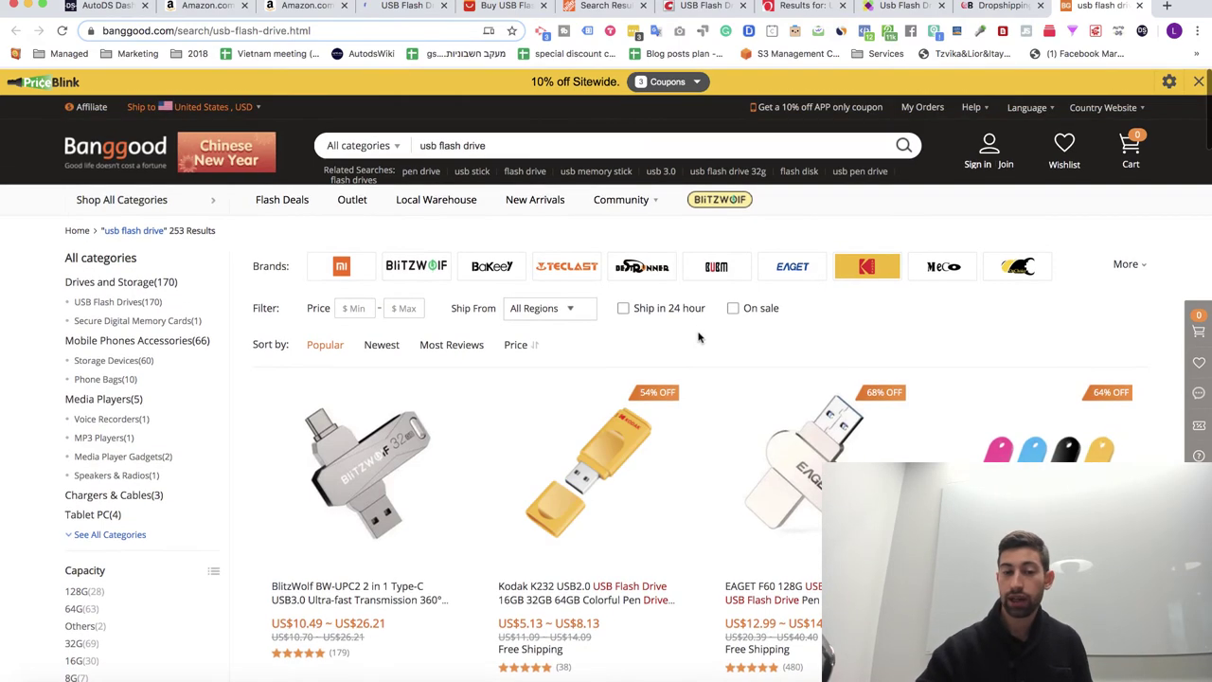
scroll(606, 329, down, 1)
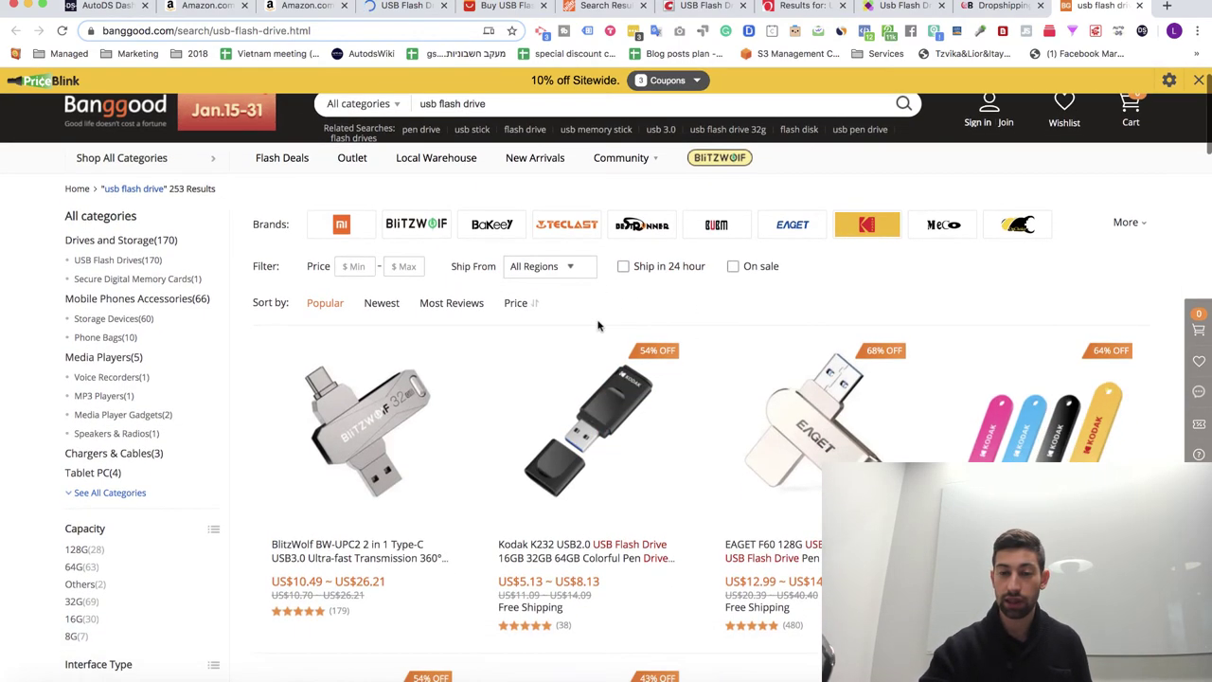
scroll(598, 326, up, 1)
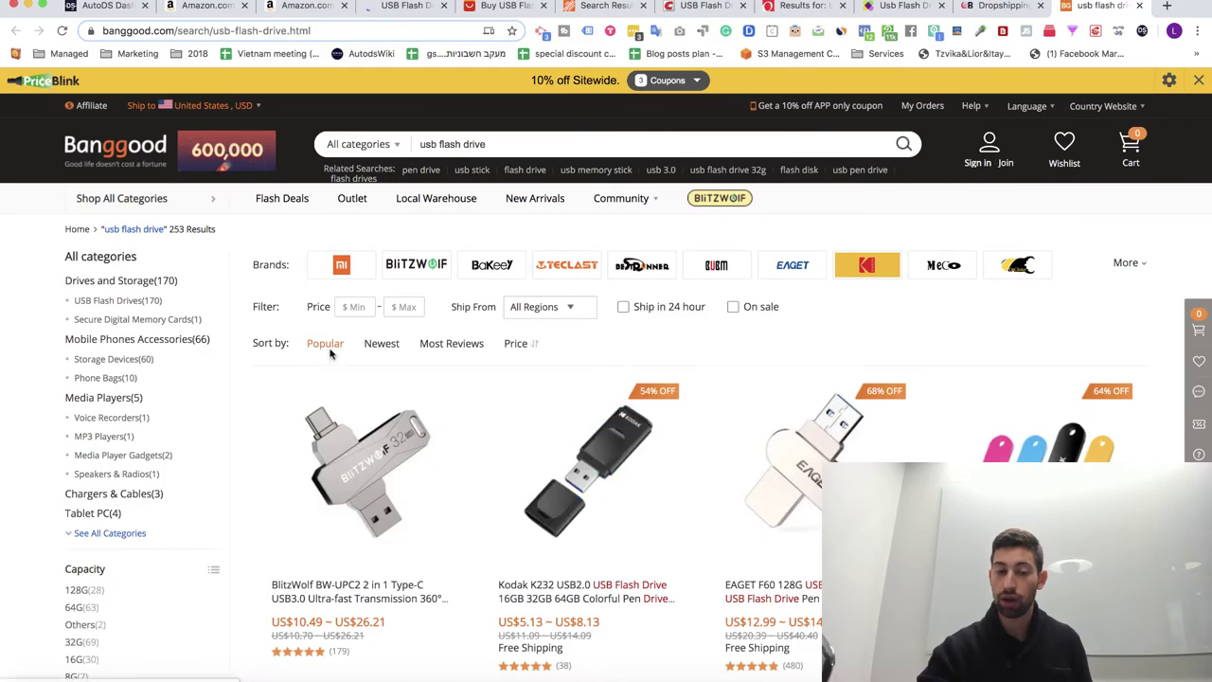
scroll(341, 360, down, 2)
scroll(786, 398, down, 10)
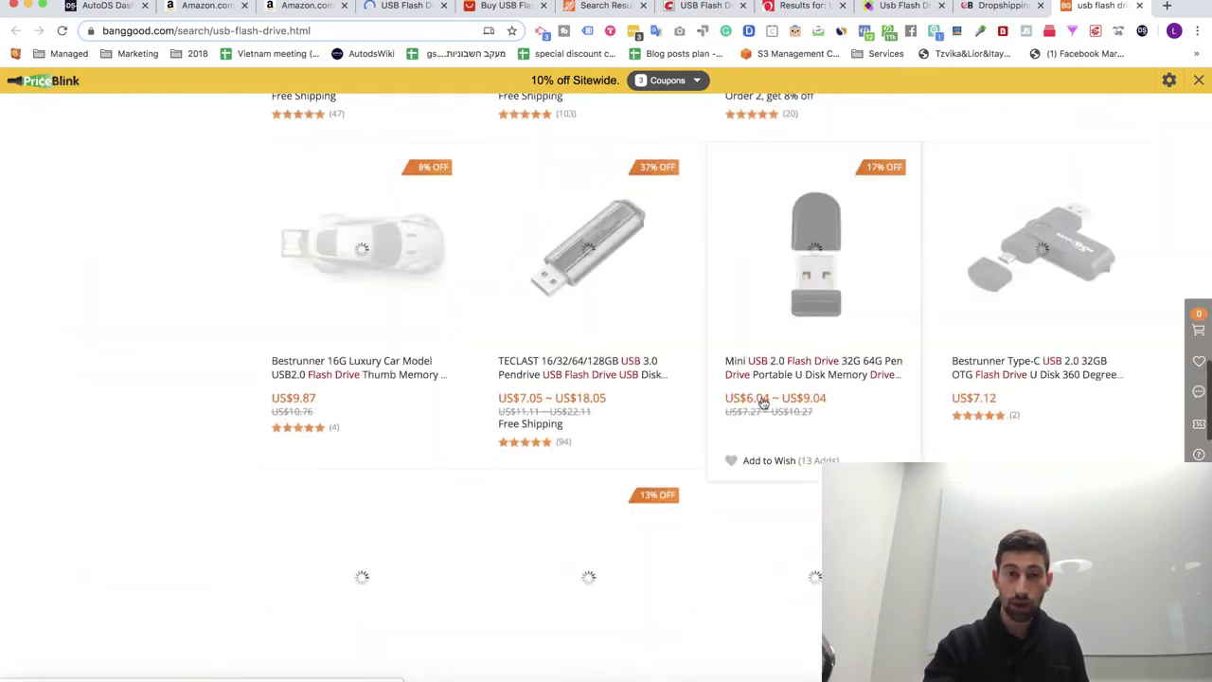
scroll(763, 402, down, 10)
scroll(763, 402, up, 4)
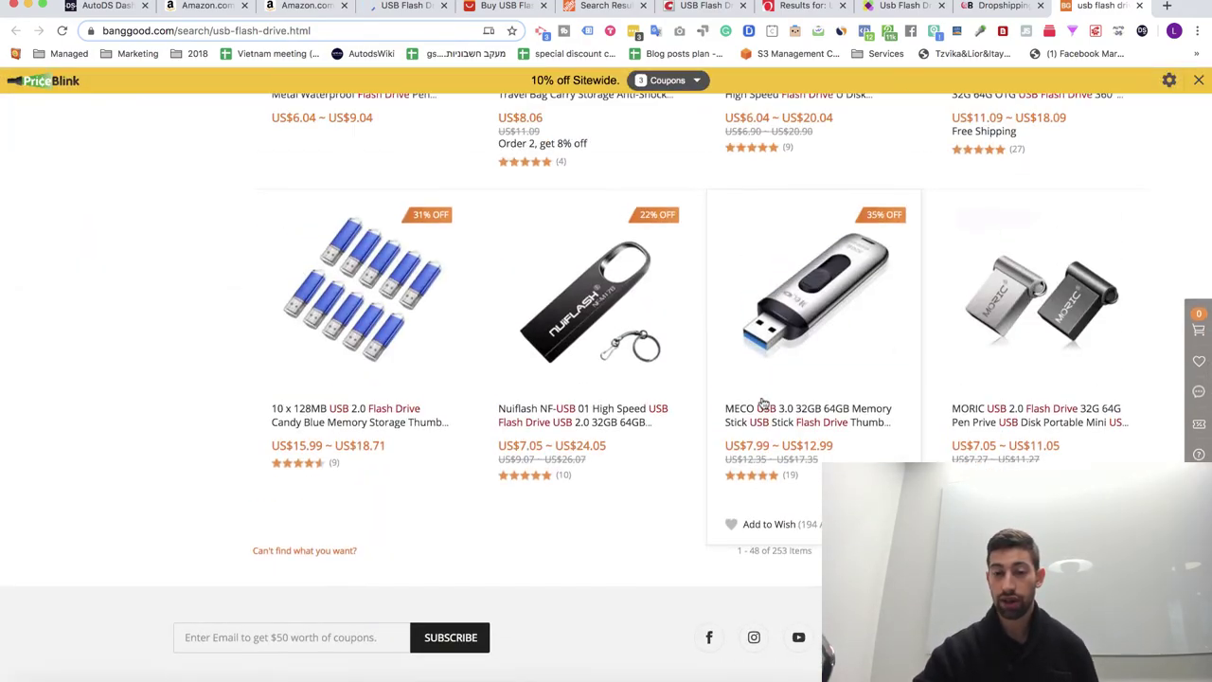
scroll(763, 403, up, 5)
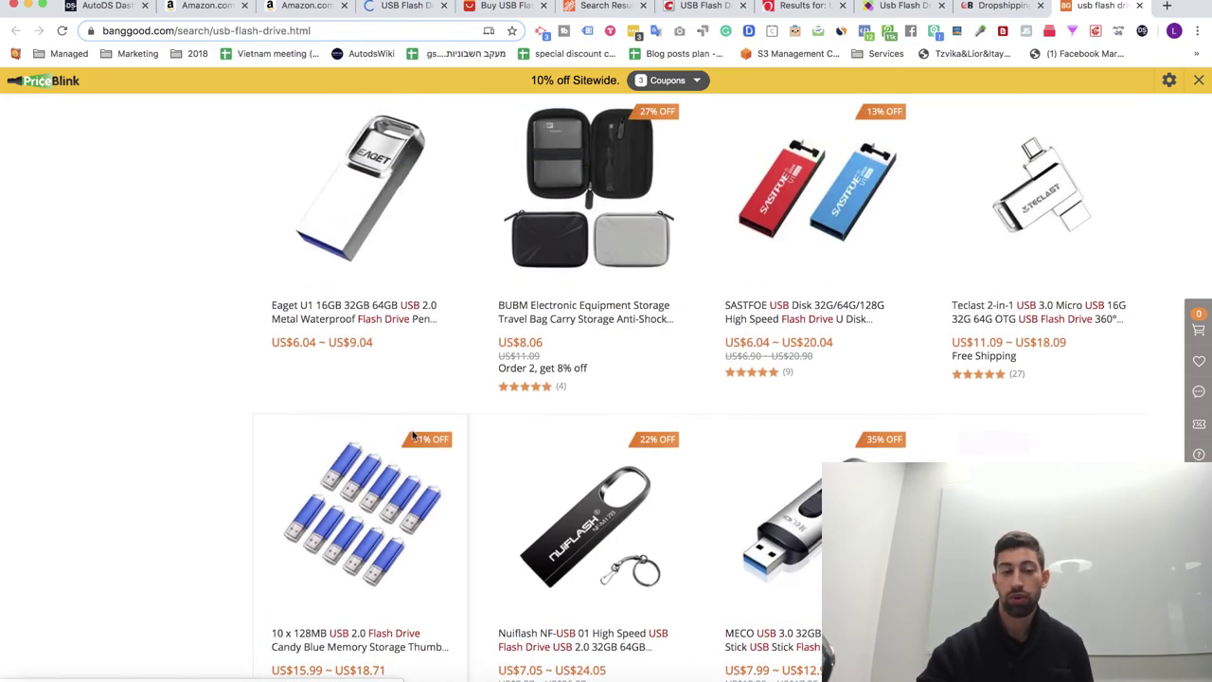
scroll(413, 434, up, 2)
scroll(576, 460, down, 8)
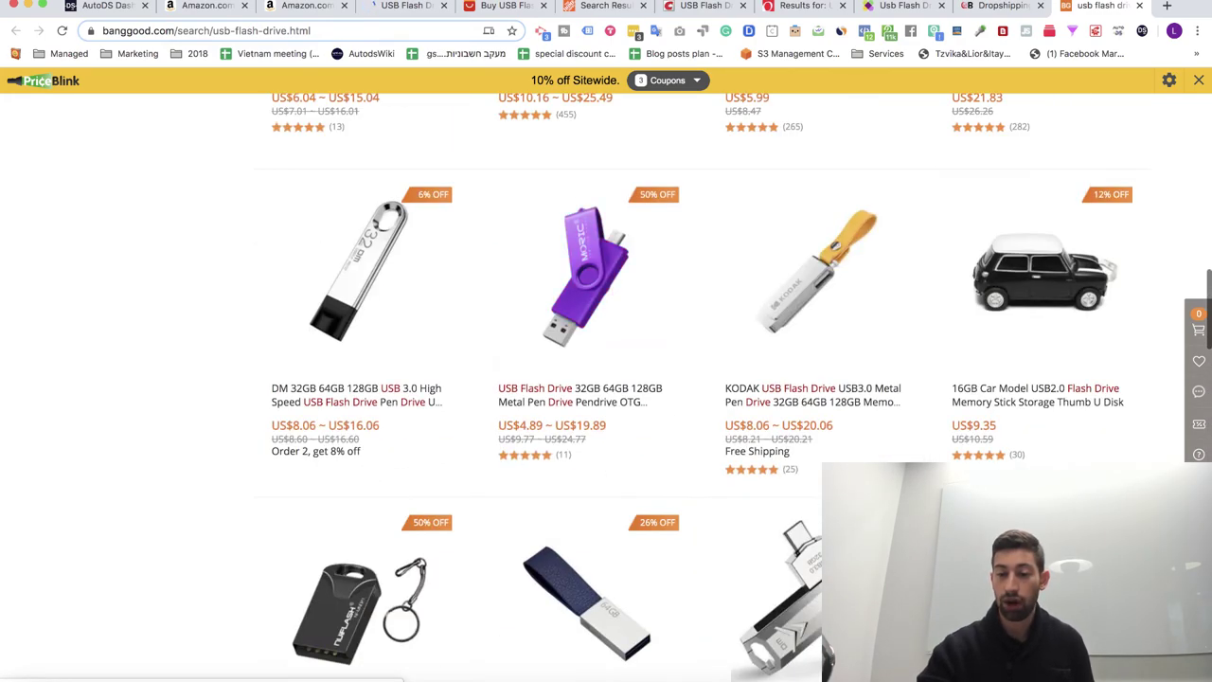
- Collect the Banggood item IDs with the AutoDS Item Grabber and copy the whole list
scroll(606, 379, up, 5)
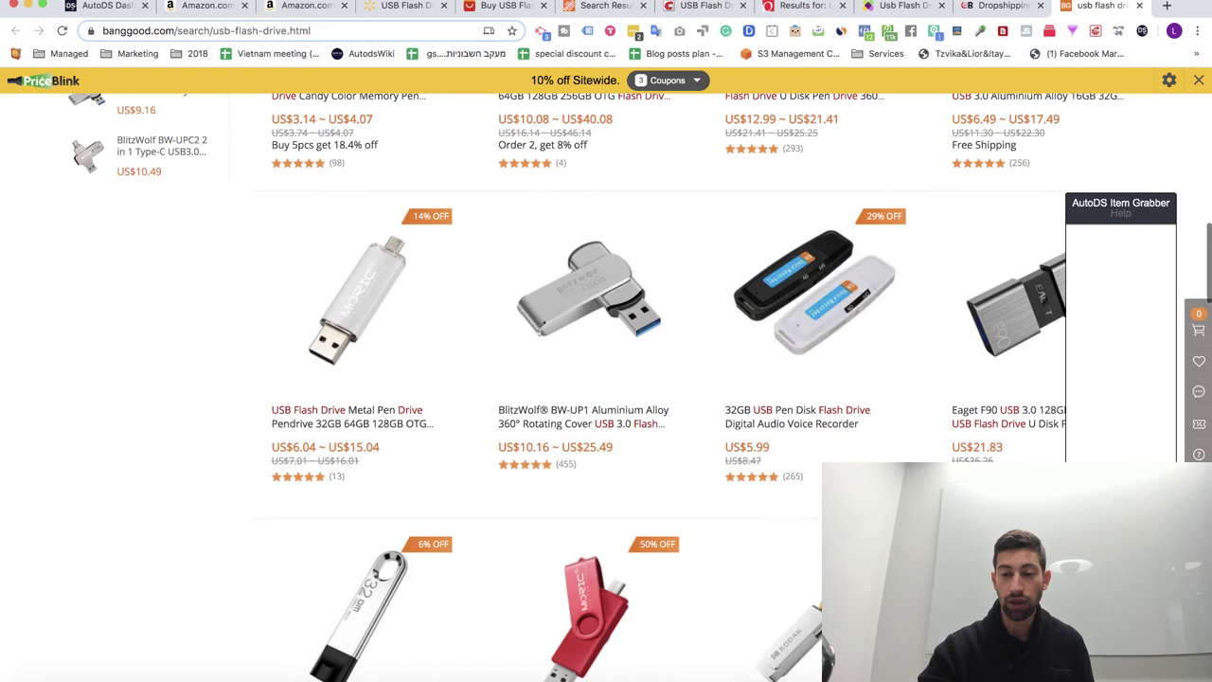
scroll(1136, 409, down, 5)
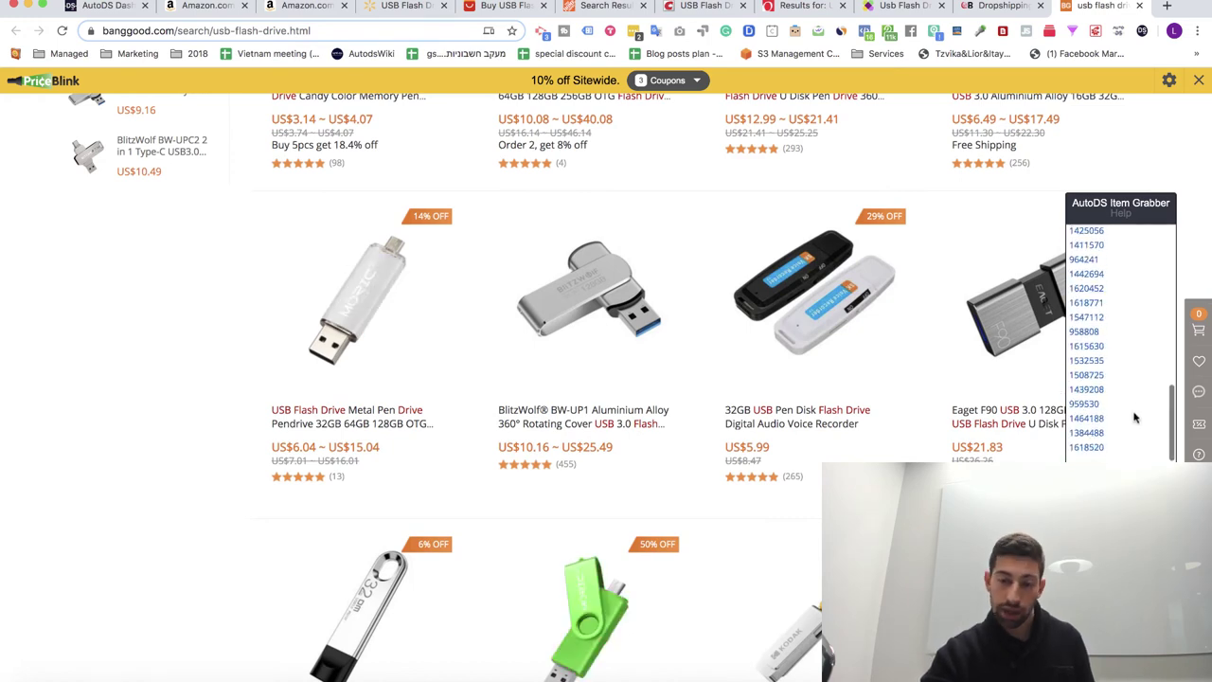
key(ctrl+a)
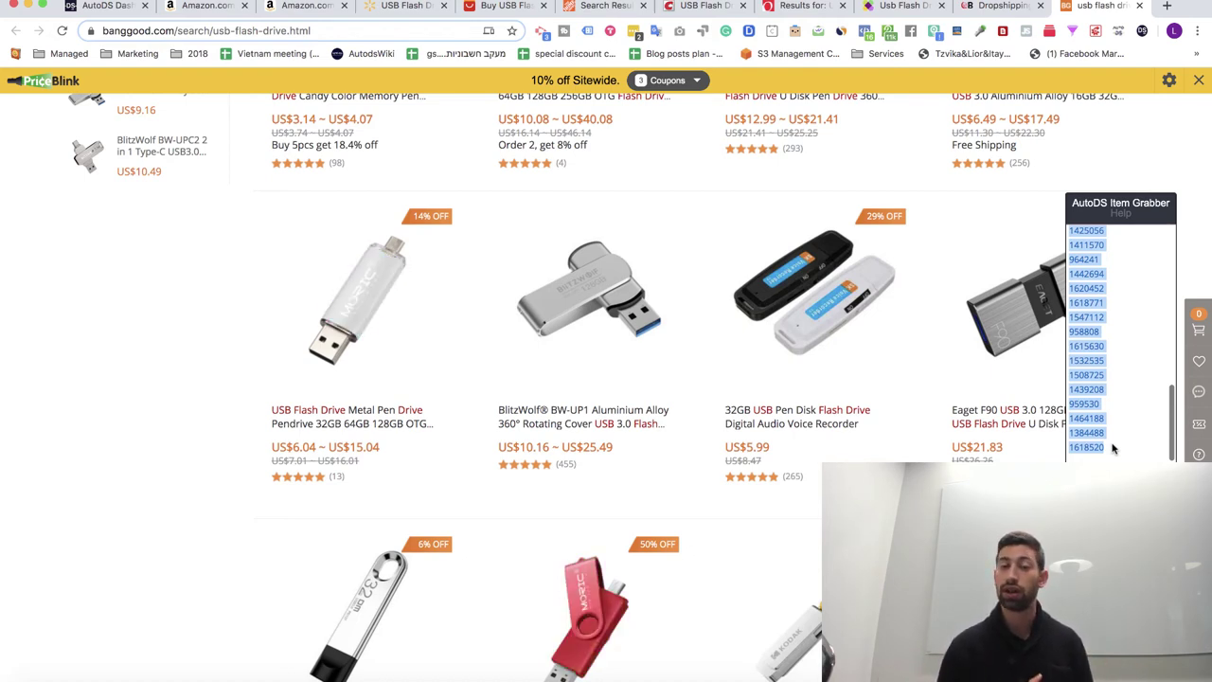
scroll(1112, 448, down, 7)
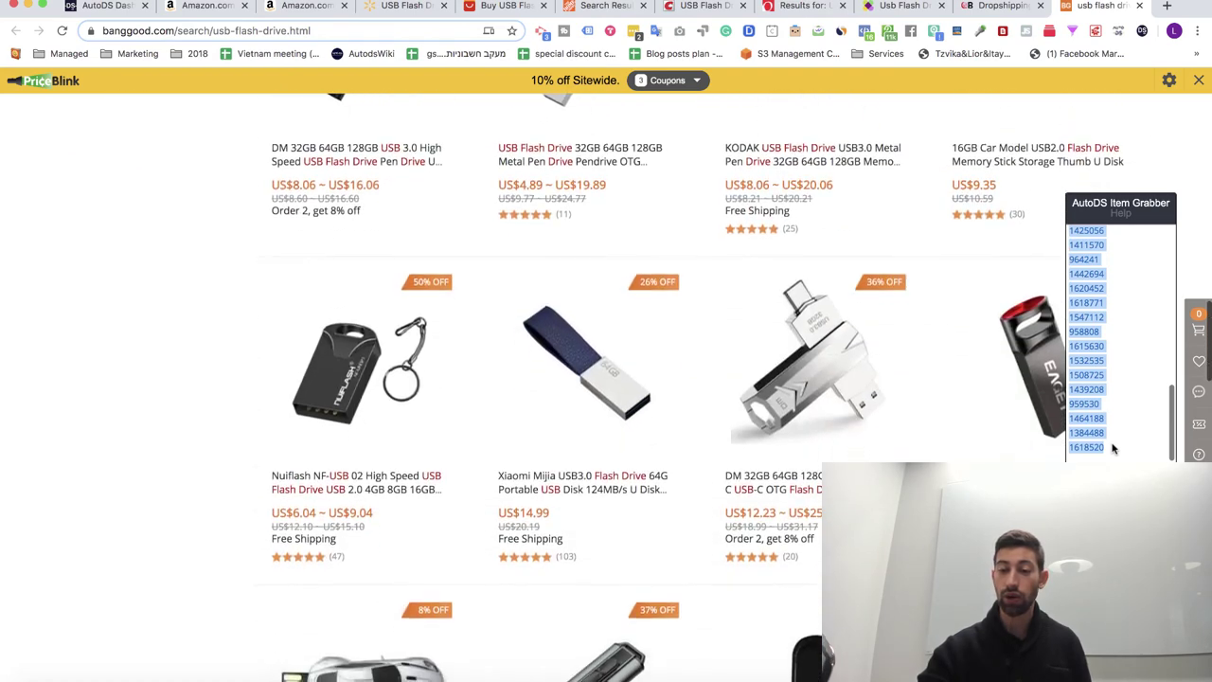
scroll(1112, 448, down, 2)
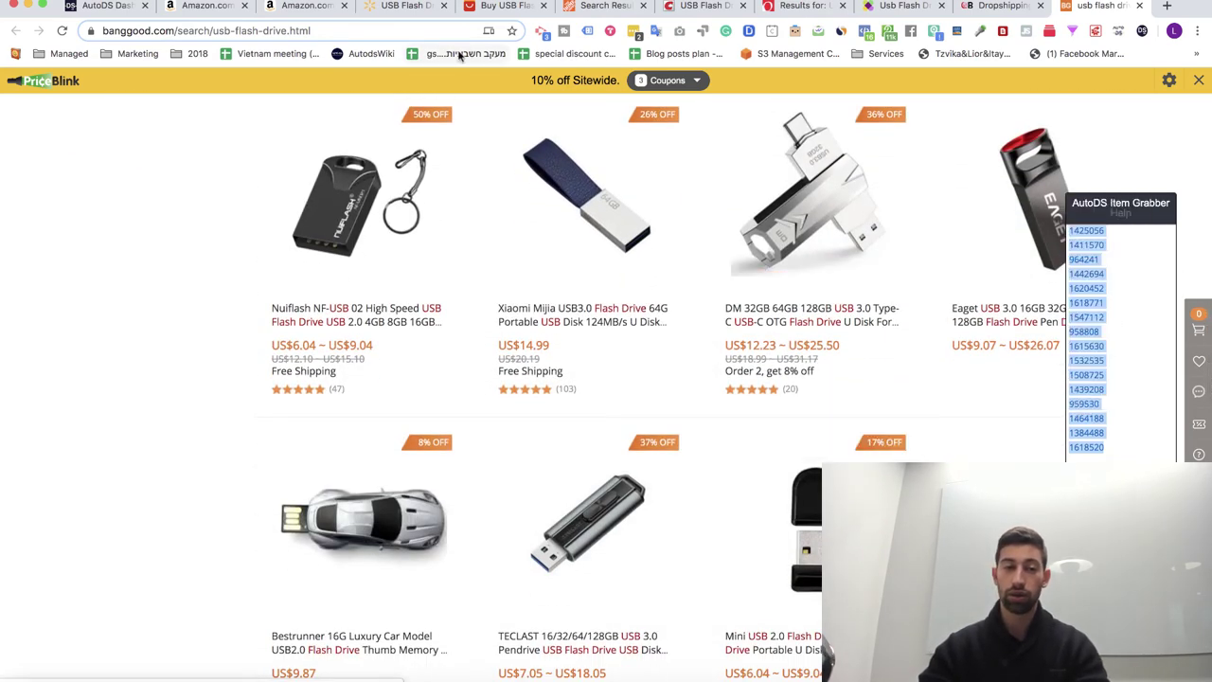
- Return to the AutoDS dashboard and open the Uploader in a new browser tab
click(130, 13)
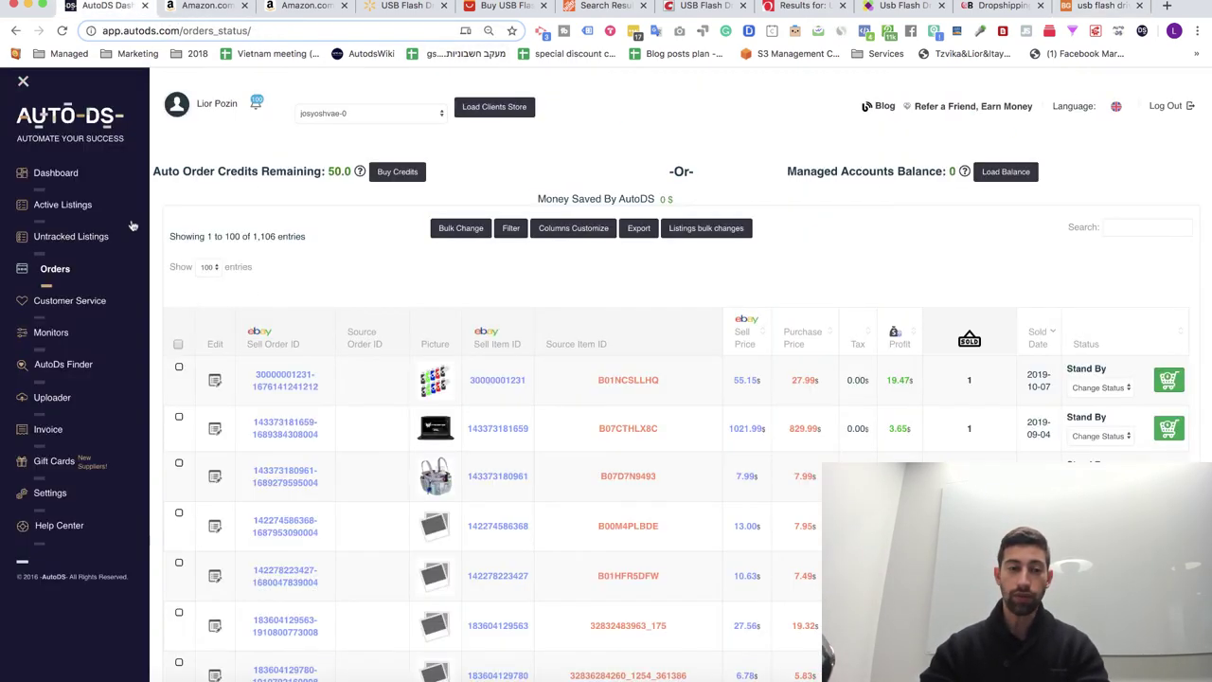
right_click(101, 400)
click(127, 402)
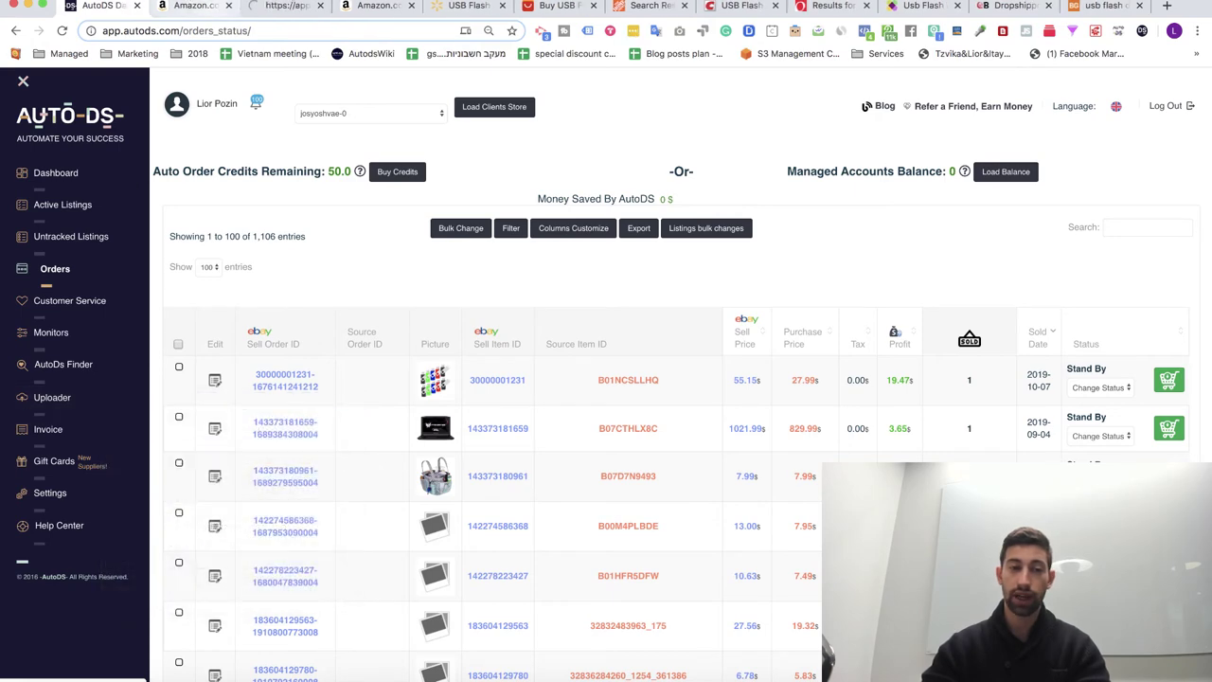
click(197, 6)
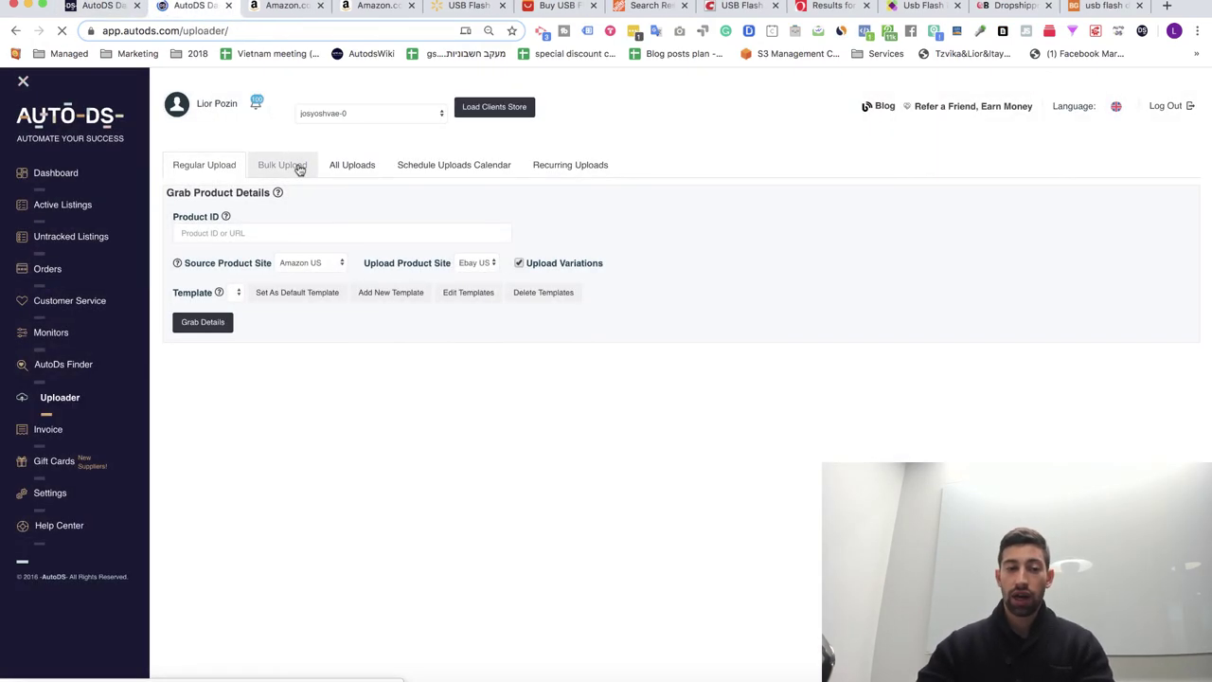
- Switch the Uploader to Bulk Upload and paste the copied Banggood item IDs as the products to upload
click(299, 165)
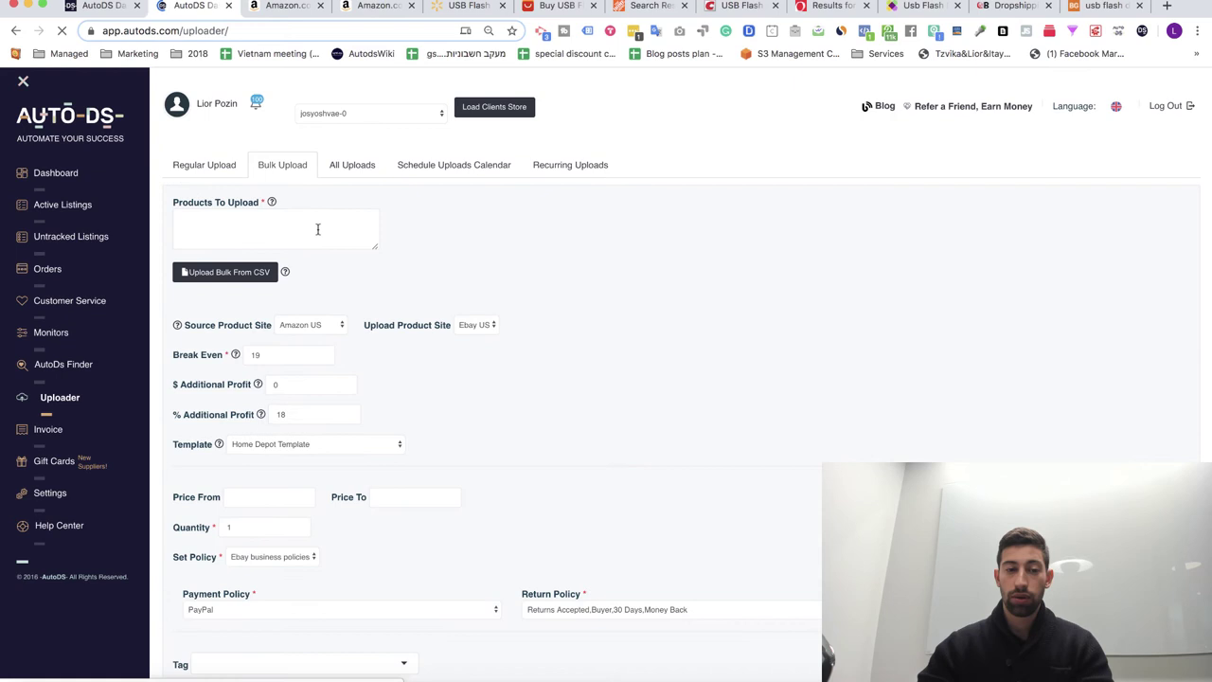
click(318, 230)
key(super+v)
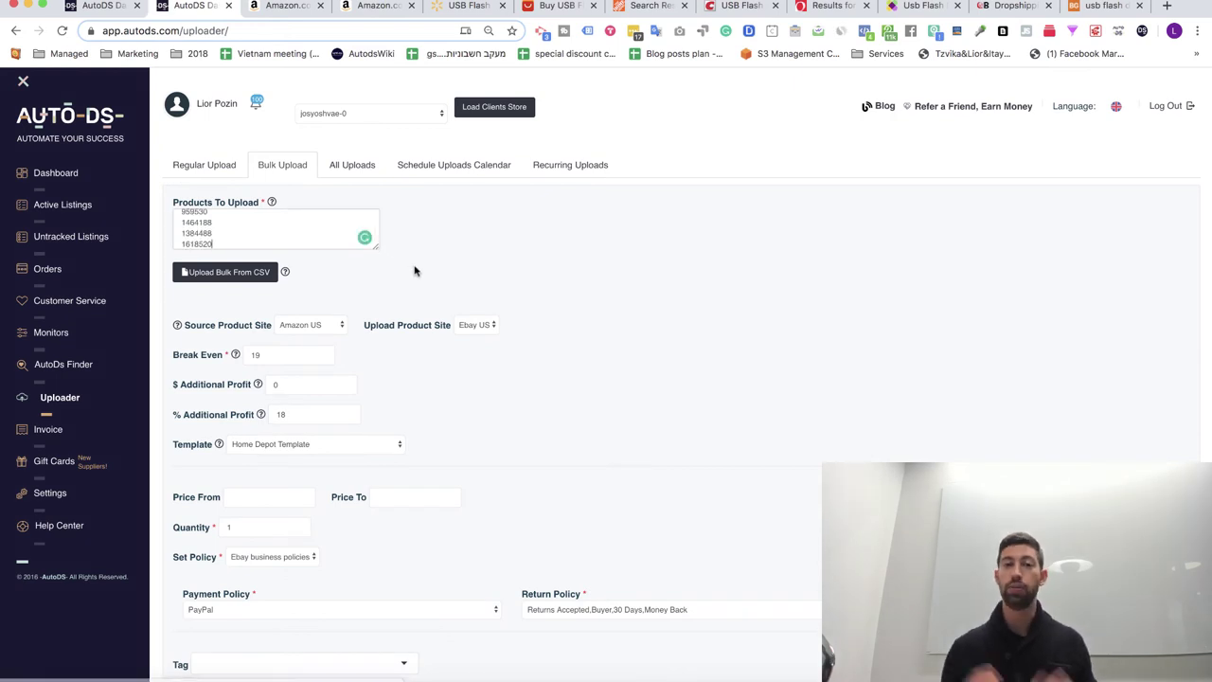